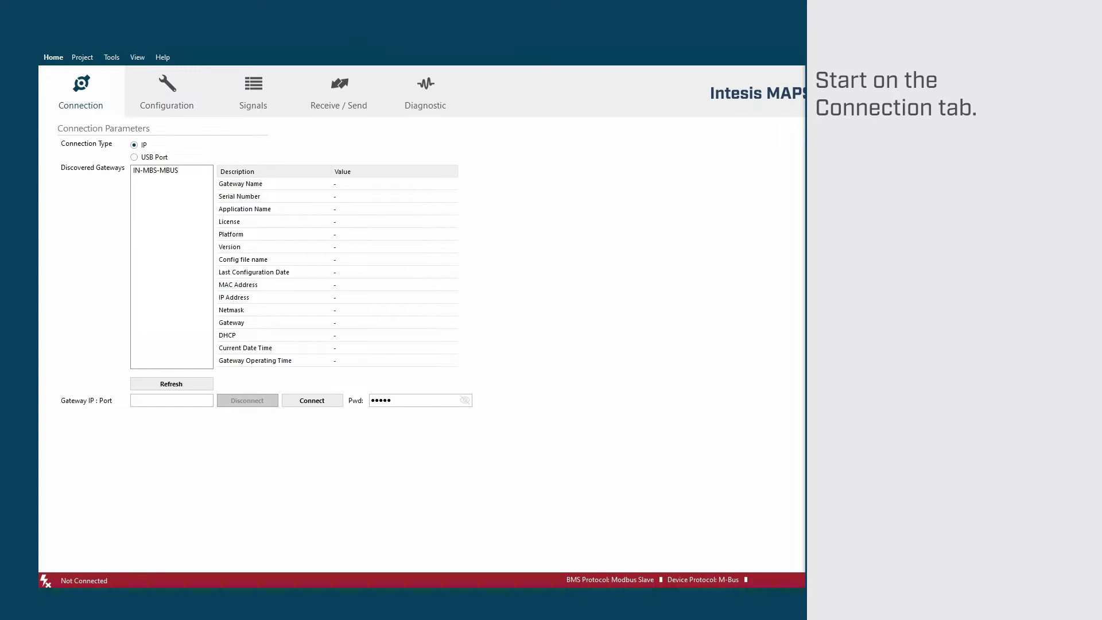
Step: Connect to the discovered IN-MBS-MBUS gateway and begin setting up an M-Bus network scan
{"action": "left_click", "coordinate": [156, 170]}
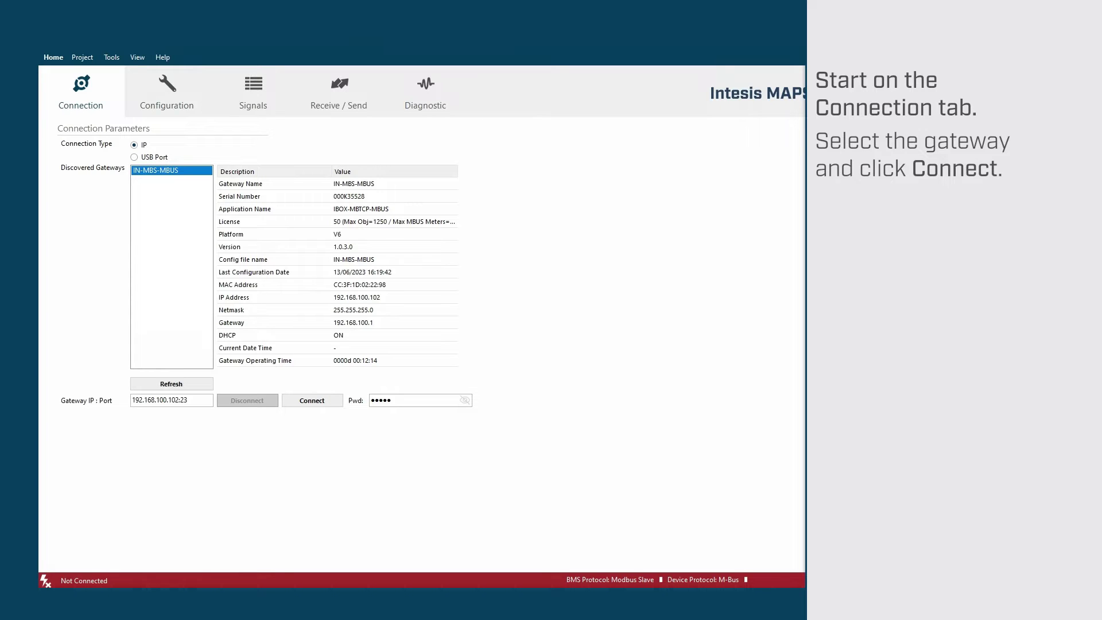
{"action": "left_click", "coordinate": [312, 400]}
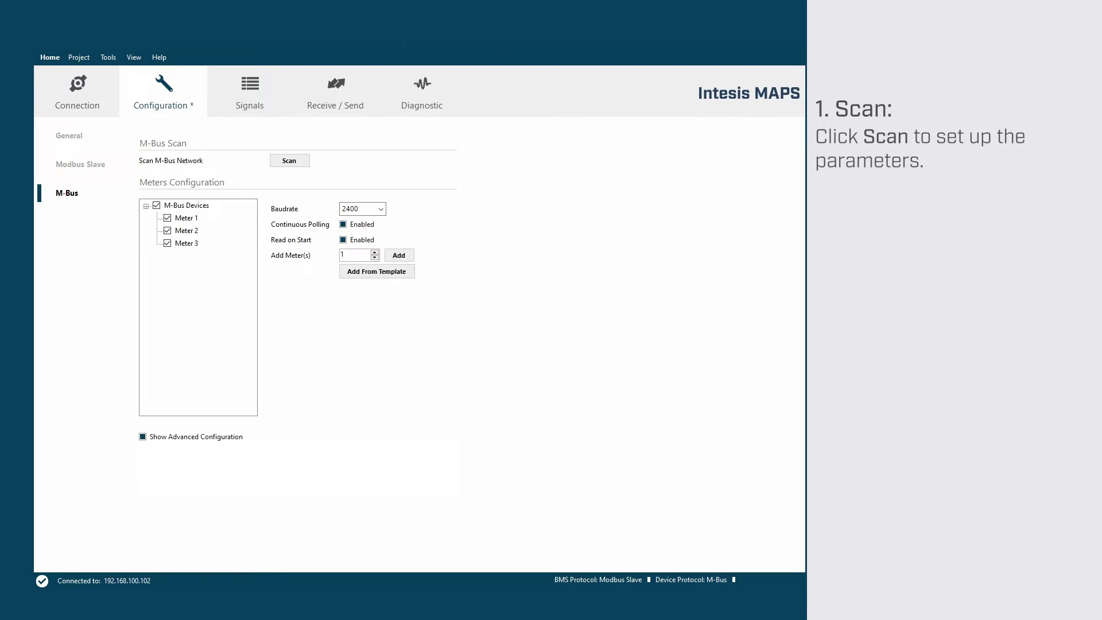
{"action": "left_click", "coordinate": [289, 160]}
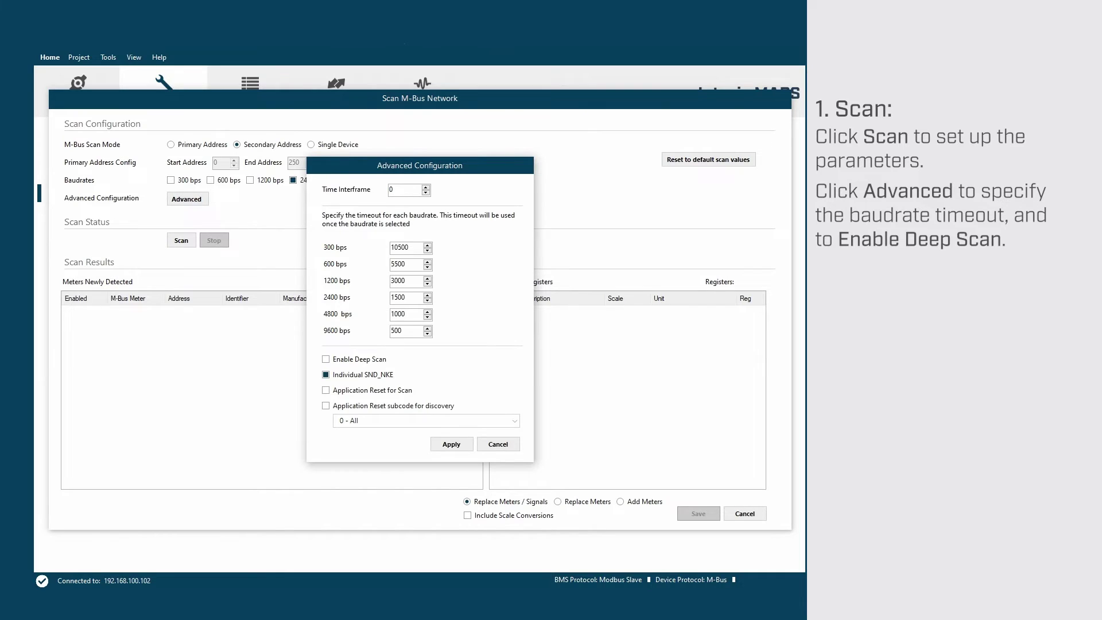
Step: Select the 2400 bps timeout value in the advanced scan configuration
{"action": "double_click", "coordinate": [399, 297]}
Step: Run a deep M-Bus scan with a 3000 timeout at 2400 bps, then save the results
{"action": "type", "text": "30"}
{"action": "left_click", "coordinate": [325, 359]}
{"action": "left_click", "coordinate": [451, 444]}
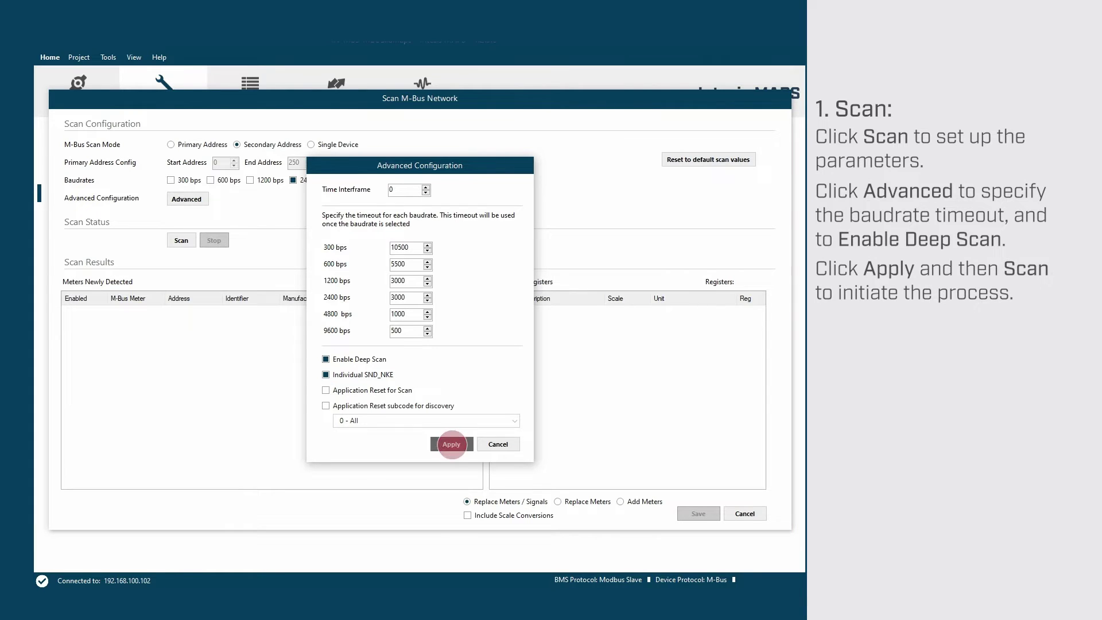
{"action": "left_click", "coordinate": [182, 241]}
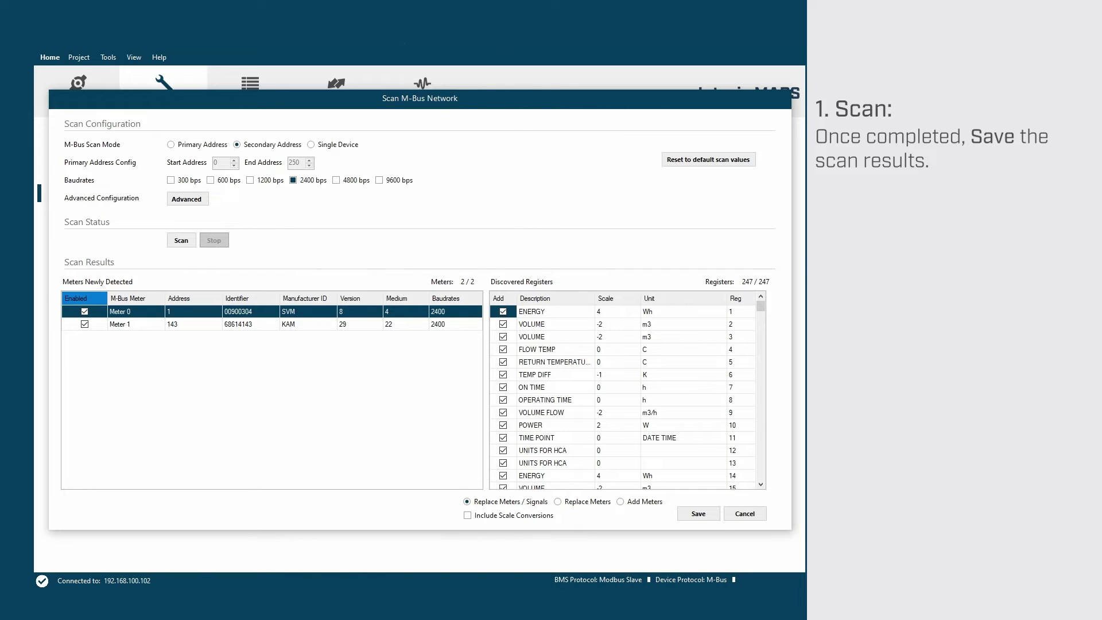
{"action": "left_click", "coordinate": [697, 513]}
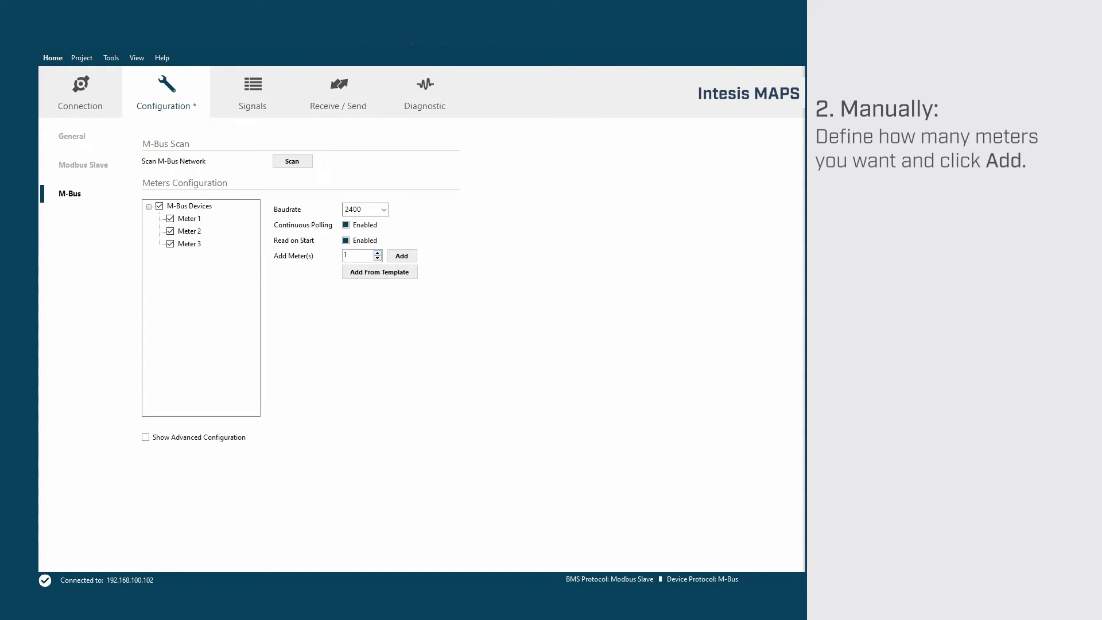
Step: Add two meters to M-Bus Devices and enable Meter 4 and Meter 5
{"action": "left_click", "coordinate": [189, 205]}
{"action": "left_click", "coordinate": [401, 255]}
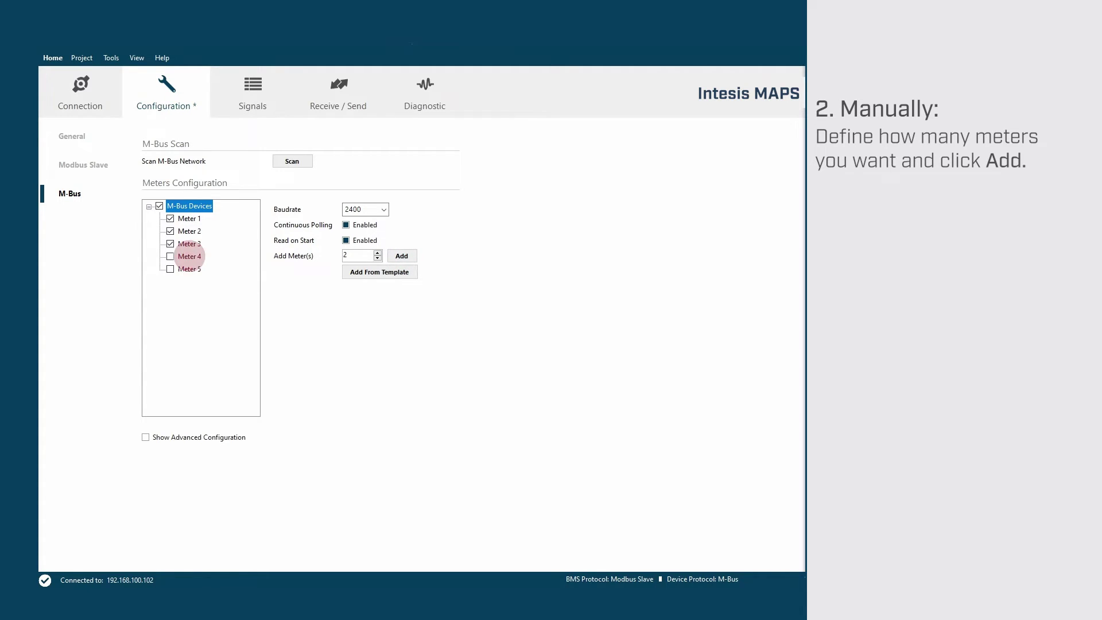
{"action": "left_click", "coordinate": [189, 256]}
{"action": "left_click", "coordinate": [189, 269]}
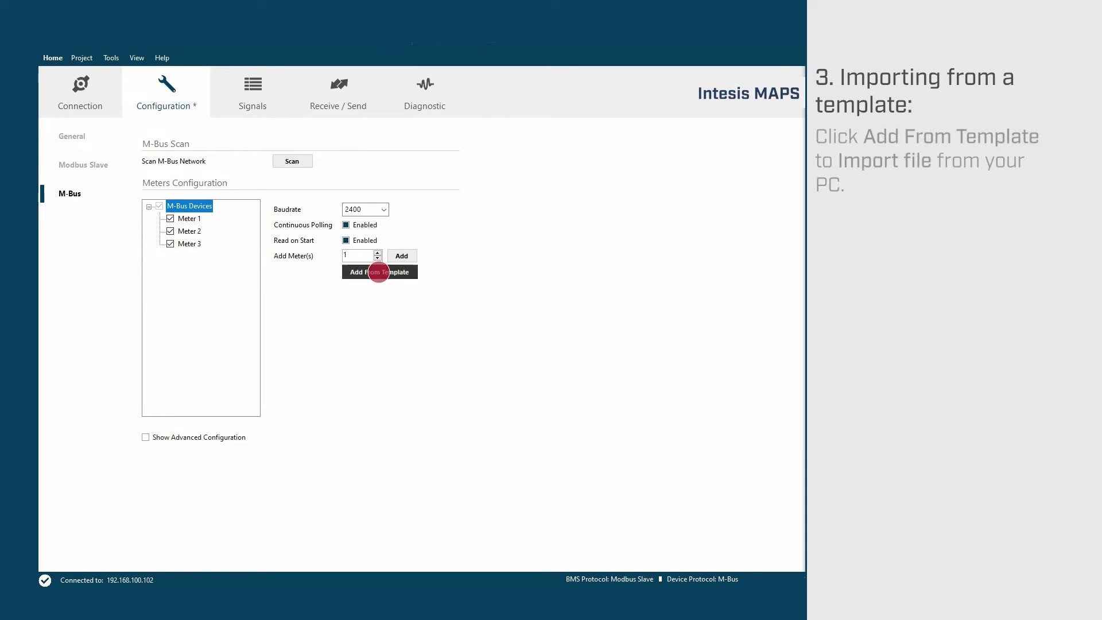
{"action": "left_click", "coordinate": [379, 272]}
Step: Import the KAMSTRUP MULTICAL 402 template file and add a MULTICAL 402 meter
{"action": "left_click", "coordinate": [156, 207]}
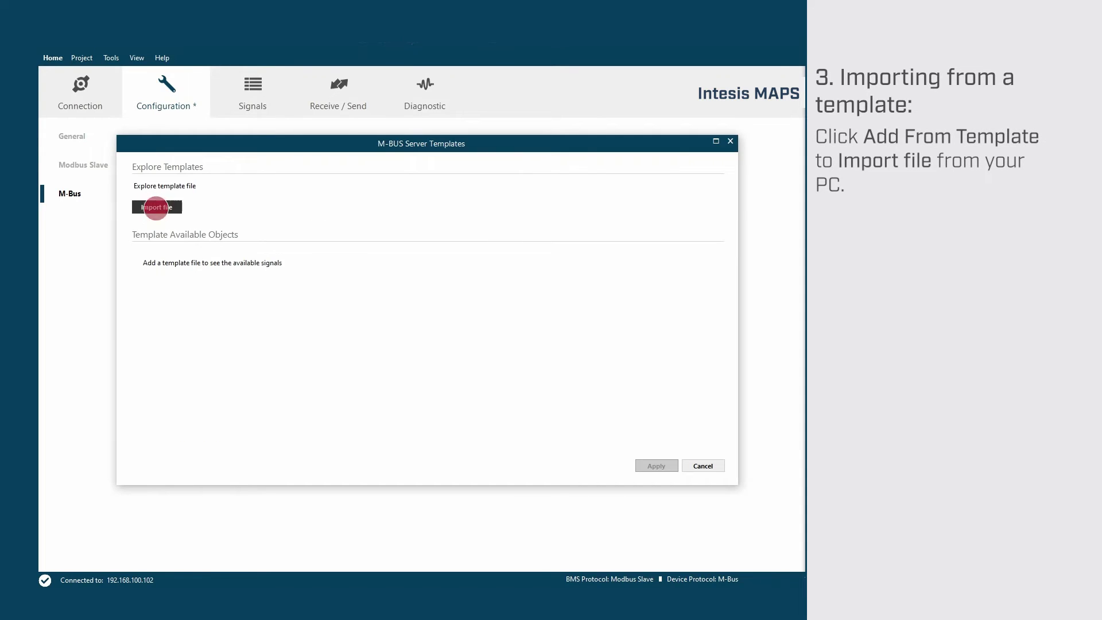
{"action": "left_click", "coordinate": [253, 215]}
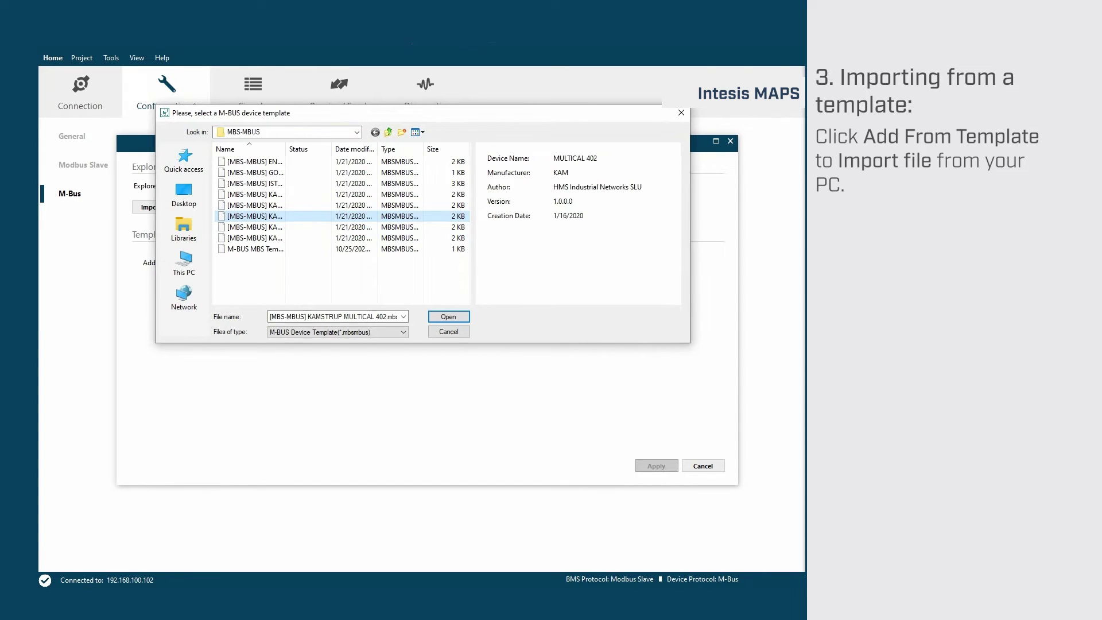
{"action": "left_click", "coordinate": [448, 316]}
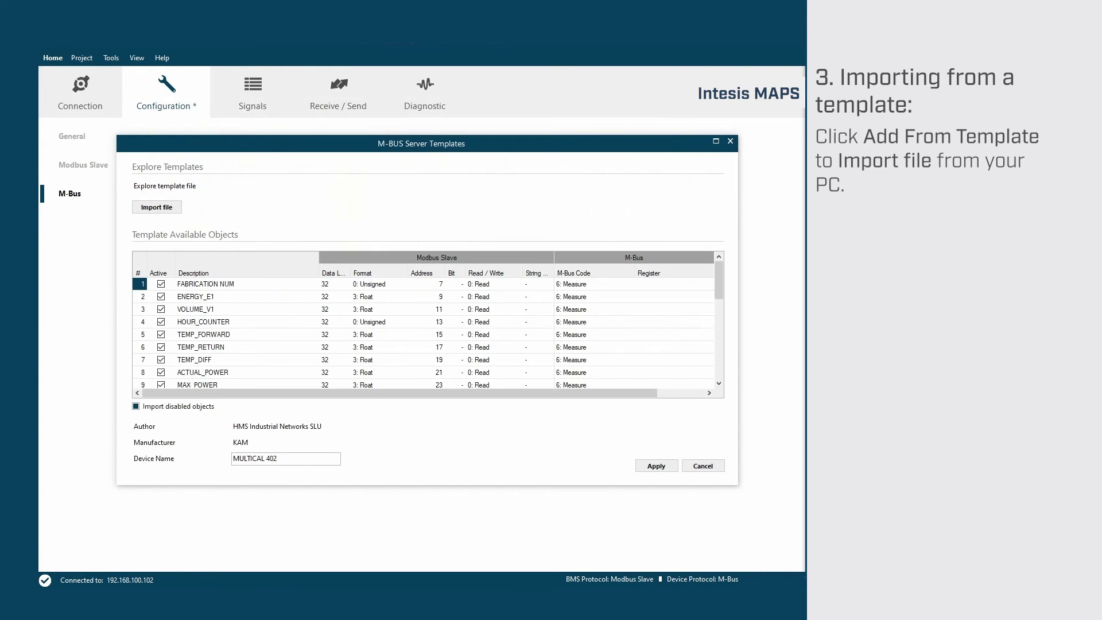
{"action": "left_click_drag", "start_coordinate": [718, 280], "coordinate": [718, 360]}
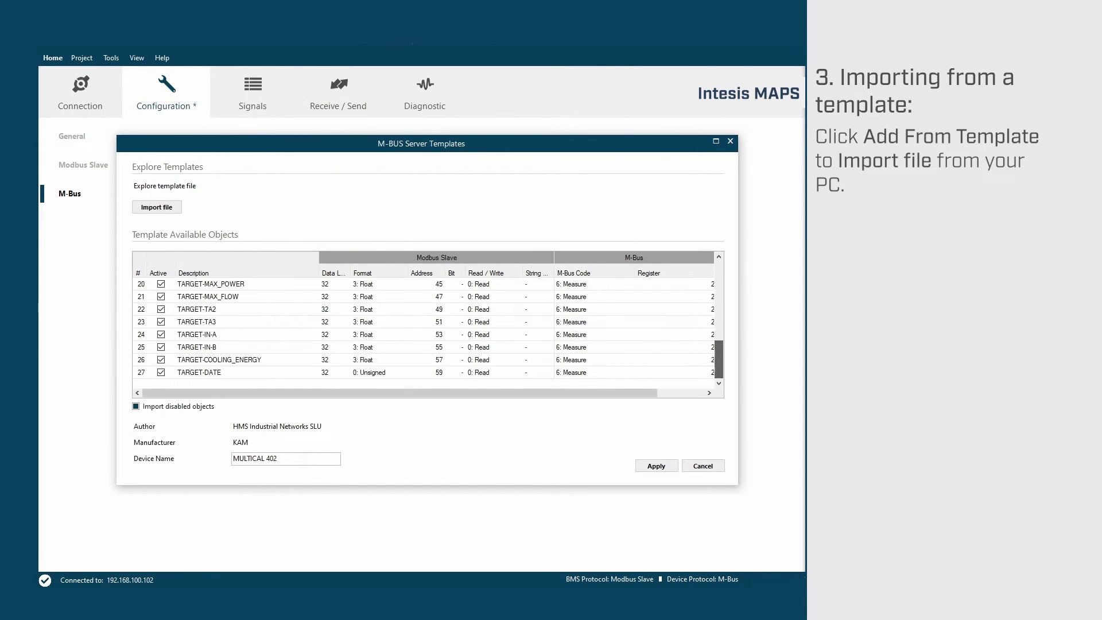
{"action": "left_click", "coordinate": [656, 465]}
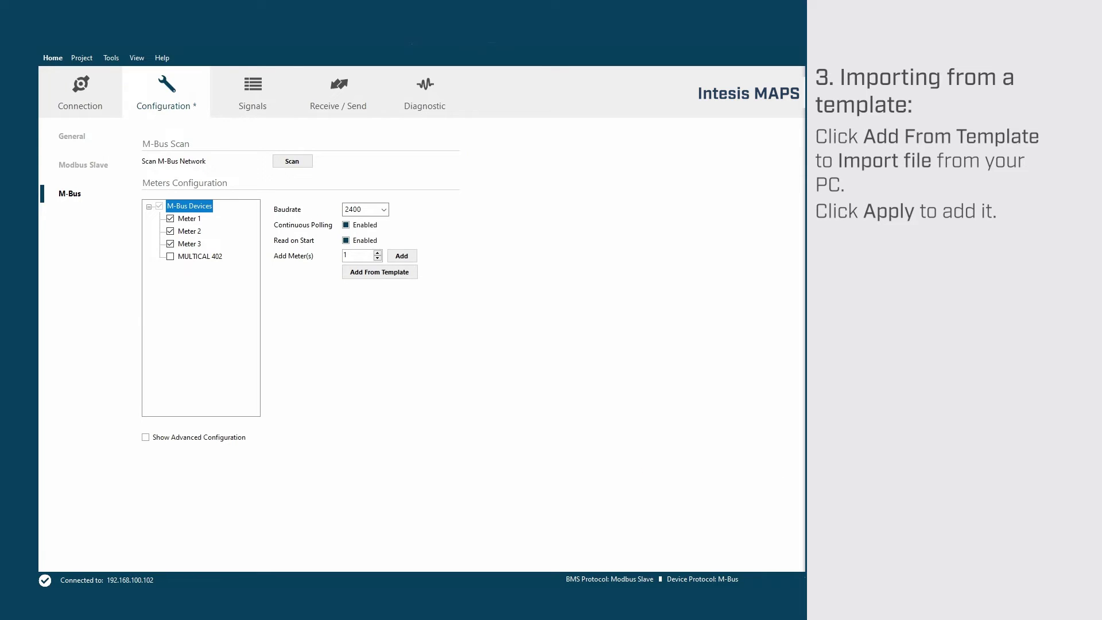
{"action": "left_click", "coordinate": [189, 256]}
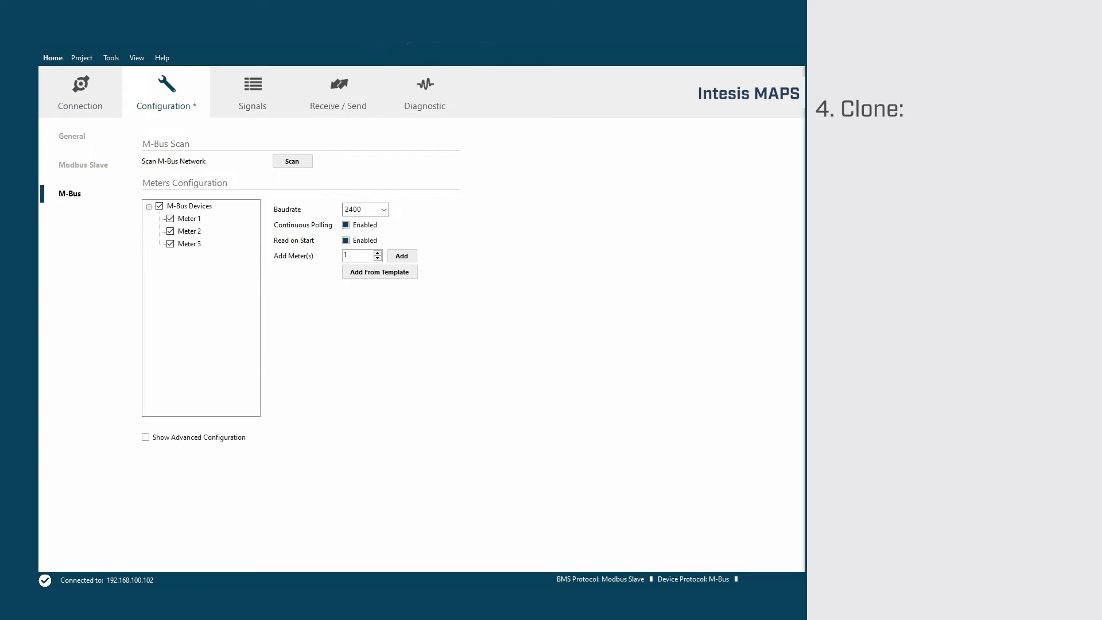
Step: Clone Meter 3 into two new meters
{"action": "left_click", "coordinate": [186, 246]}
{"action": "left_click", "coordinate": [356, 317]}
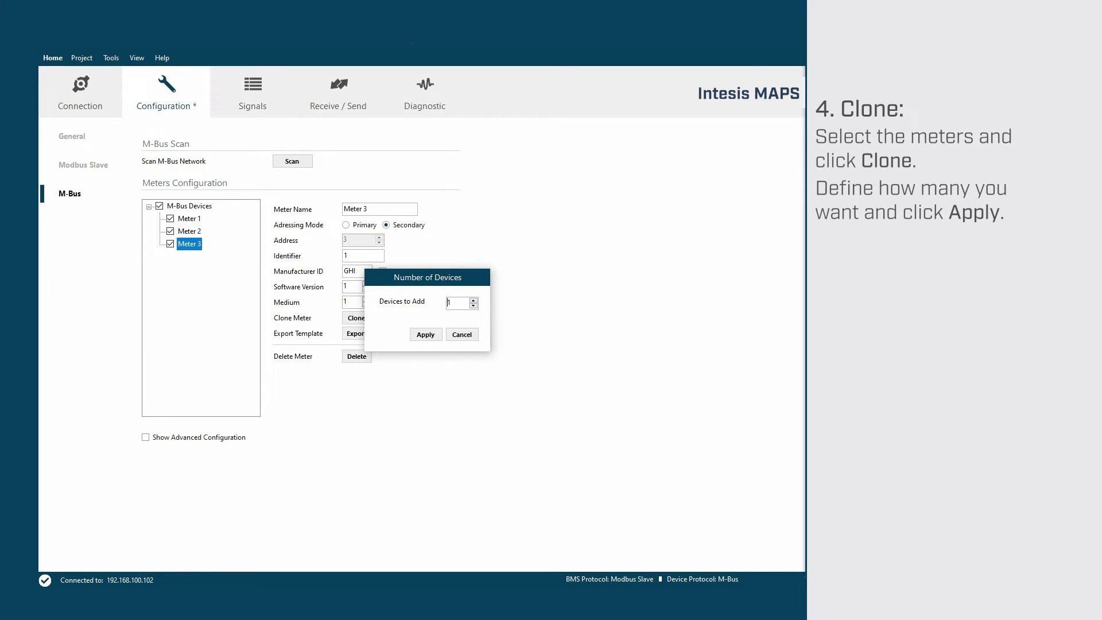
{"action": "left_click", "coordinate": [425, 334]}
Step: Enable clone Meter 3_0 and rename it to Meter 4
{"action": "left_click", "coordinate": [192, 256]}
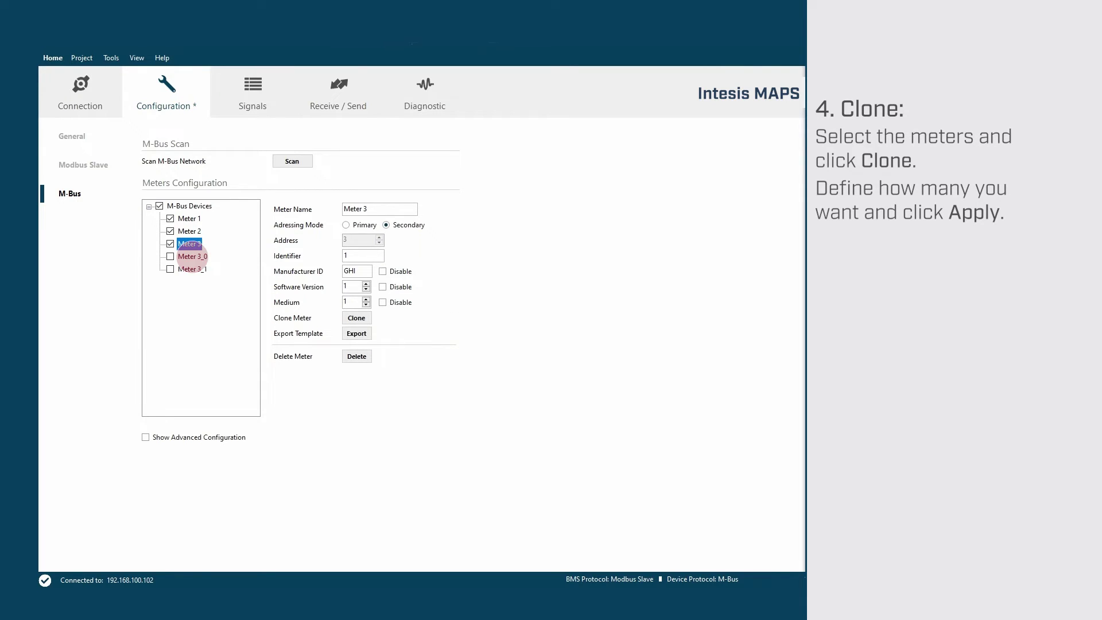
{"action": "left_click", "coordinate": [192, 256]}
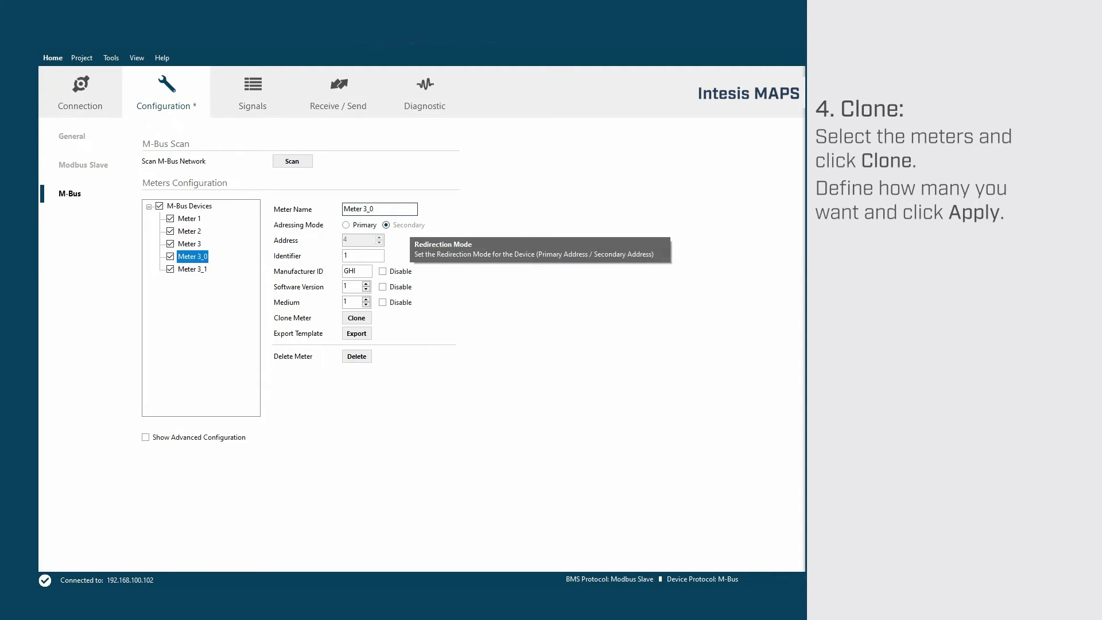
{"action": "key", "text": "BackSpace"}
{"action": "key", "text": "BackSpace"}
{"action": "key", "text": "BackSpace"}
{"action": "type", "text": "4"}
{"action": "left_click", "coordinate": [192, 270]}
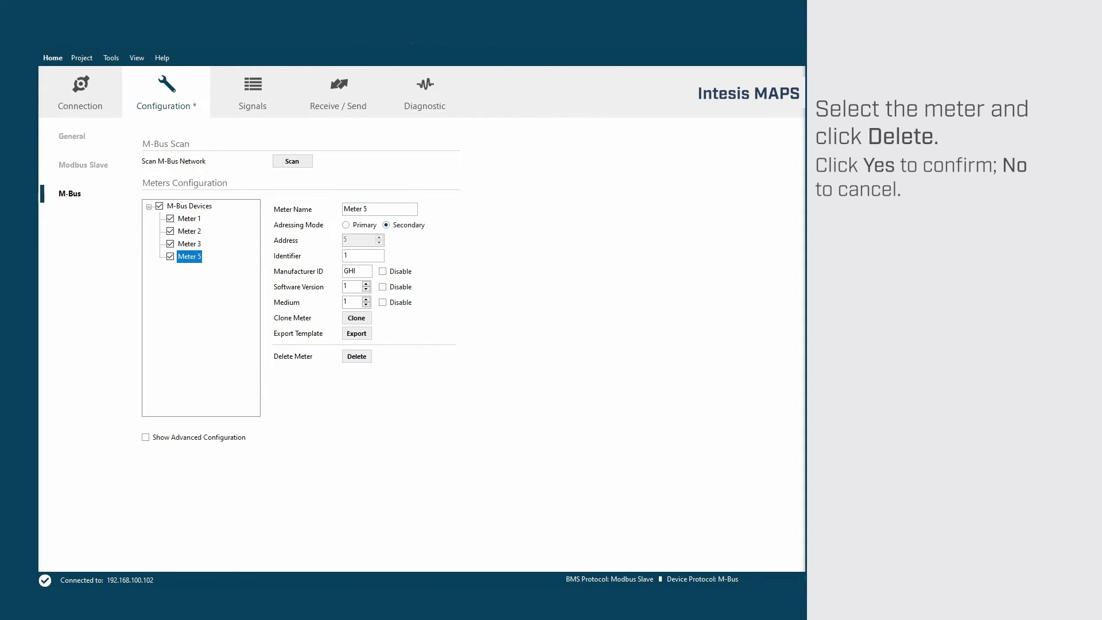
{"action": "left_click", "coordinate": [188, 256]}
Step: Delete Meter 5, set the M-Bus baudrate to 2400, and show the advanced configuration
{"action": "left_click", "coordinate": [356, 356]}
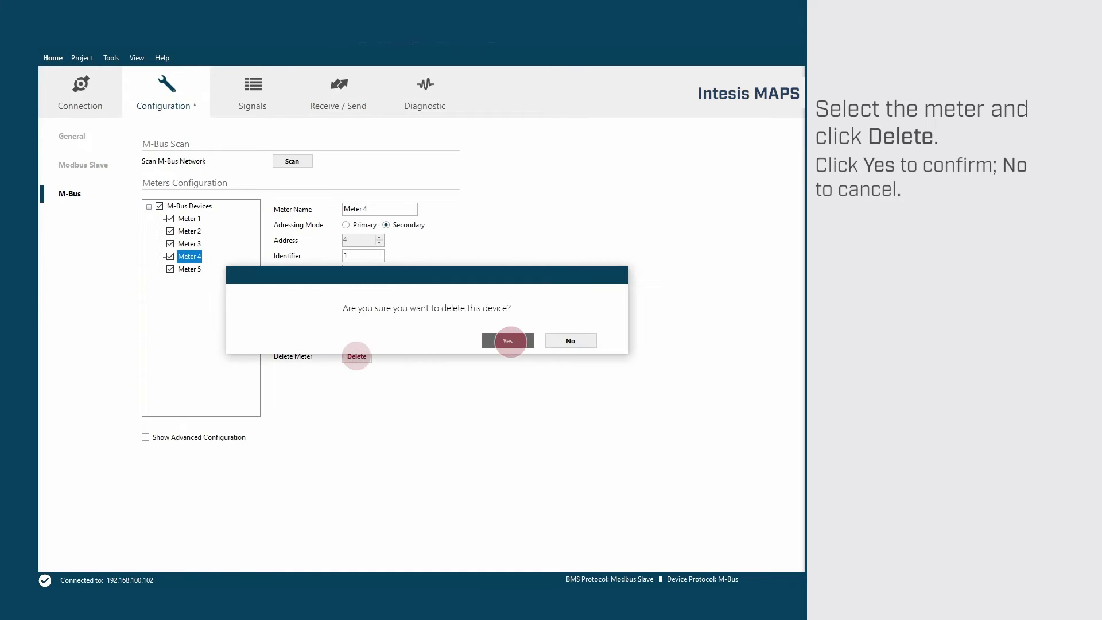
{"action": "left_click", "coordinate": [510, 341]}
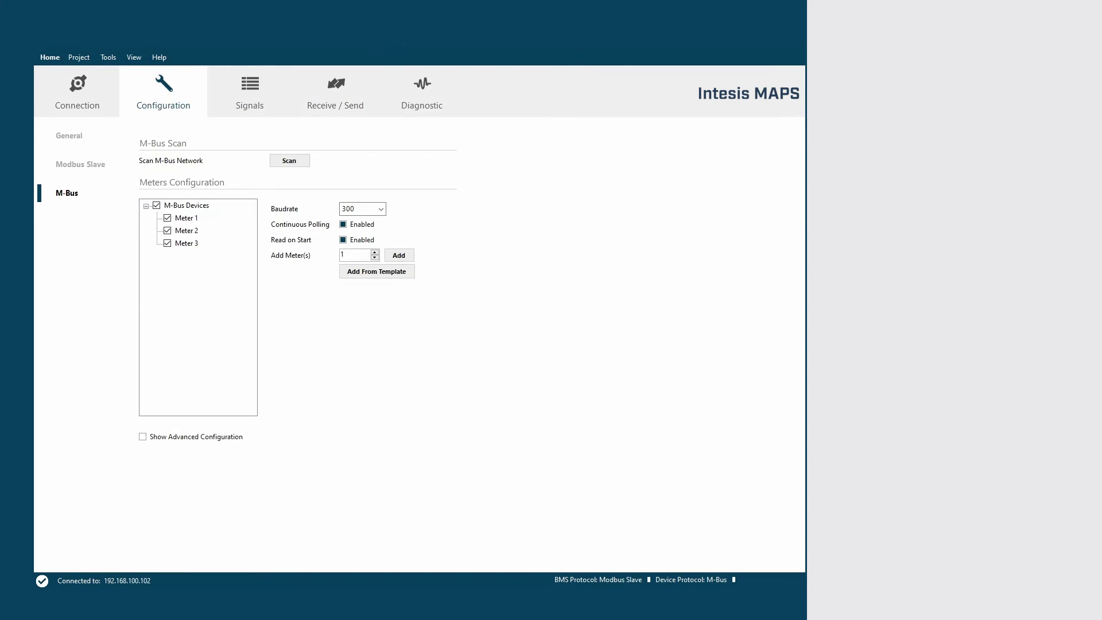
{"action": "left_click", "coordinate": [379, 209]}
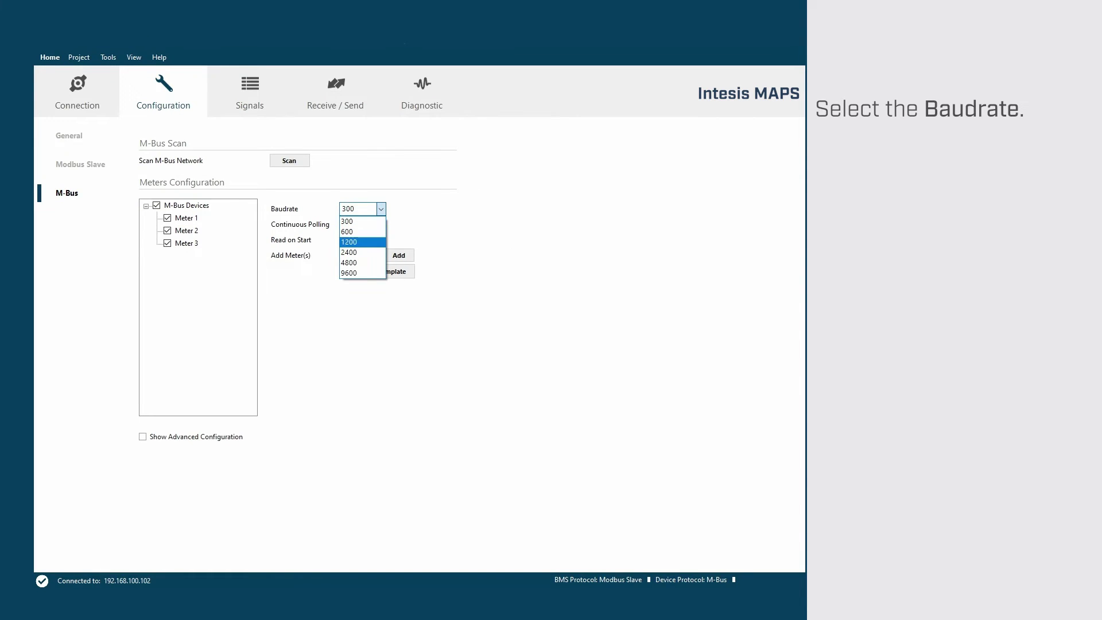
{"action": "left_click", "coordinate": [349, 251]}
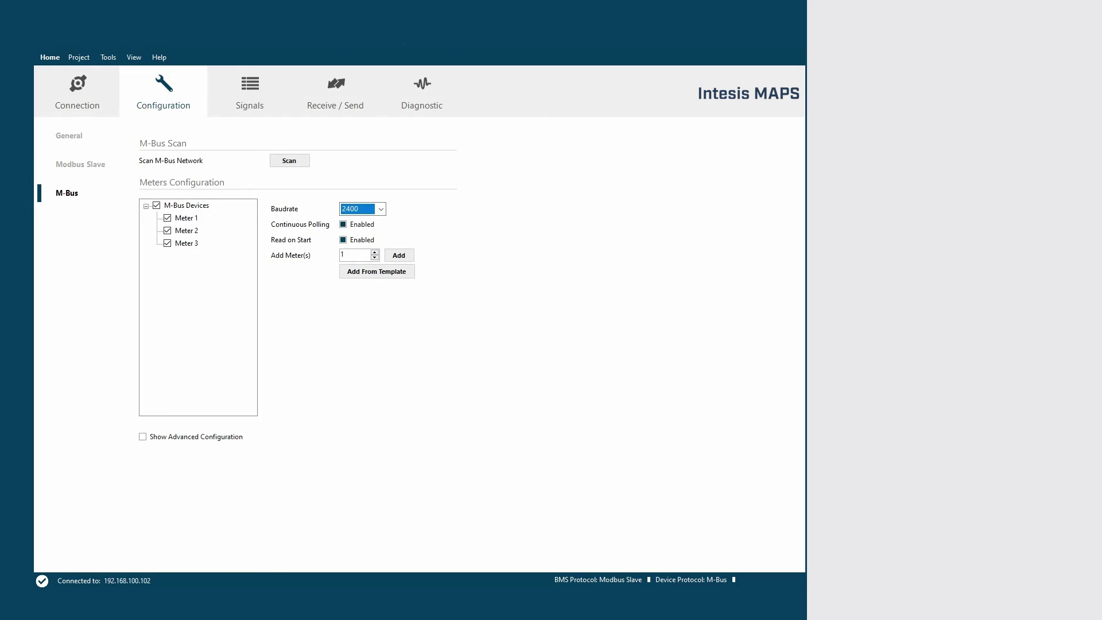
{"action": "left_click", "coordinate": [142, 436]}
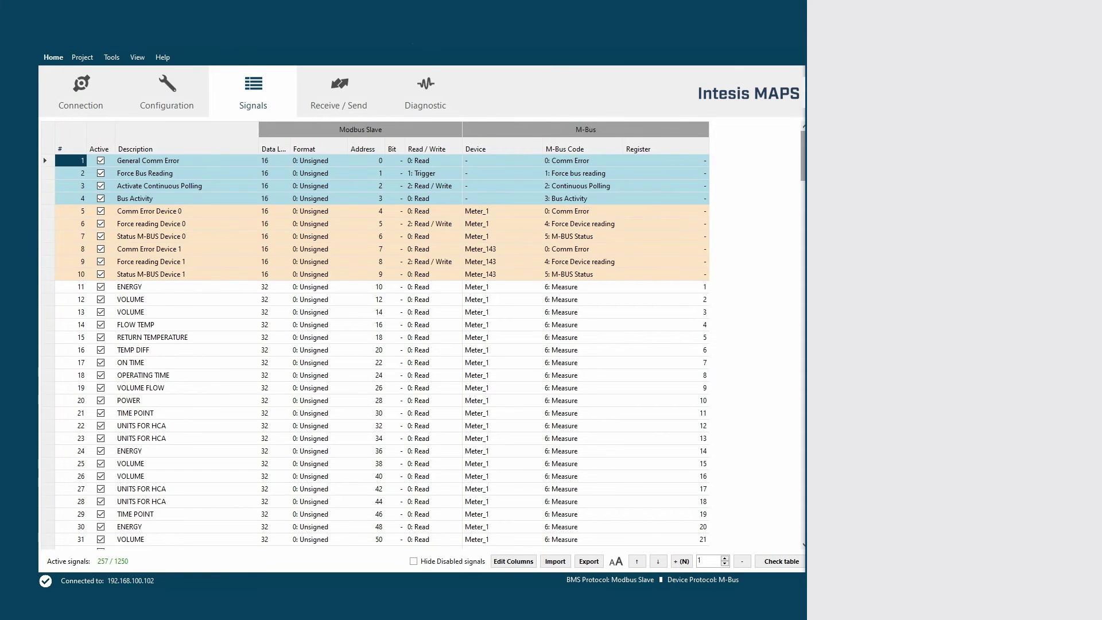
{"action": "scroll", "coordinate": [372, 350], "scroll_direction": "down", "scroll_amount": 20}
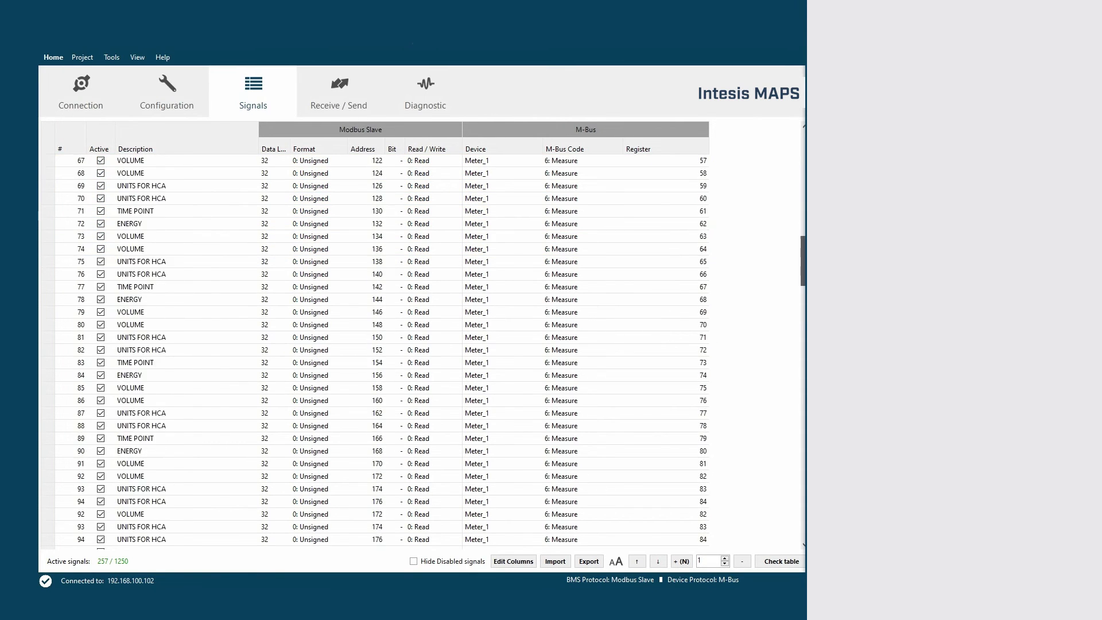
{"action": "scroll", "coordinate": [373, 350], "scroll_direction": "down", "scroll_amount": 20}
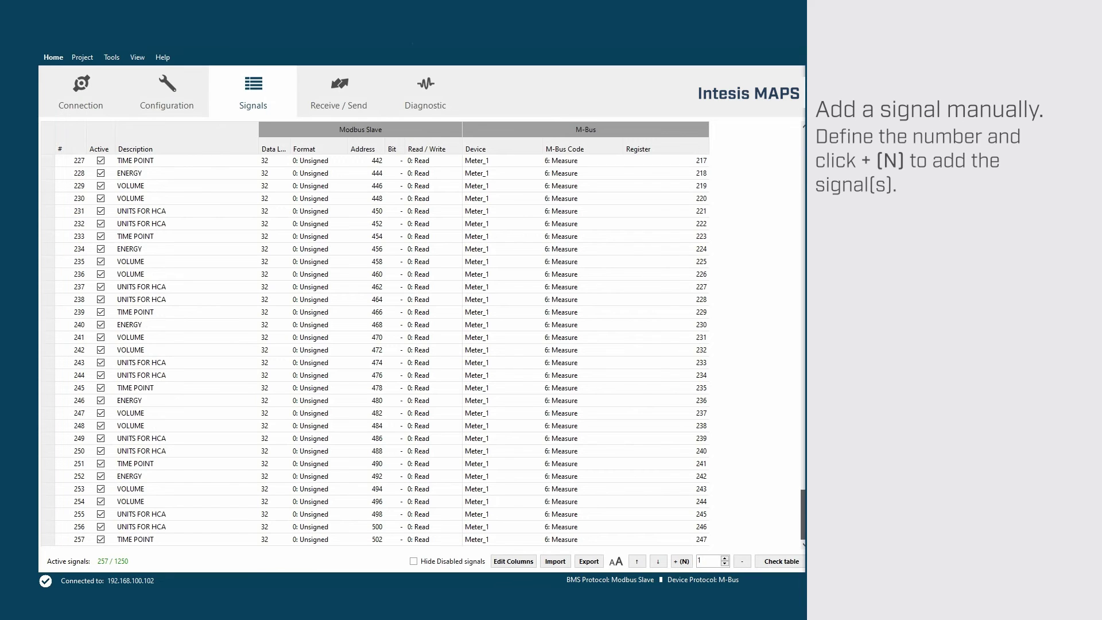
{"action": "left_click", "coordinate": [706, 561]}
Step: Add signal row 258 named Power, reading Meter_1 register 248
{"action": "left_click", "coordinate": [681, 561]}
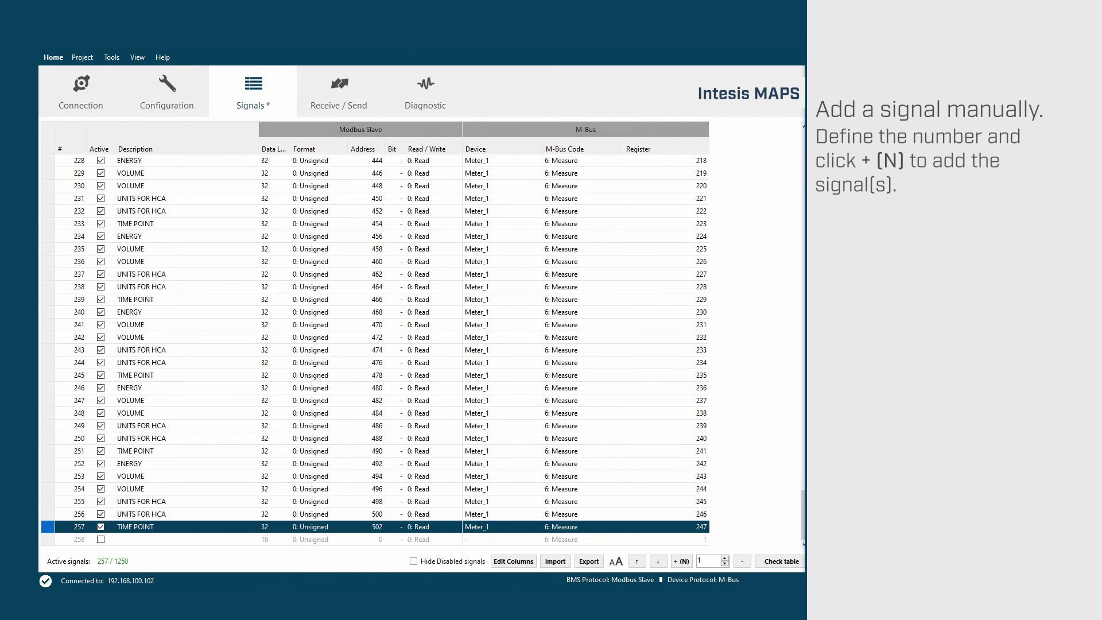
{"action": "left_click", "coordinate": [149, 539]}
{"action": "type", "text": "Power"}
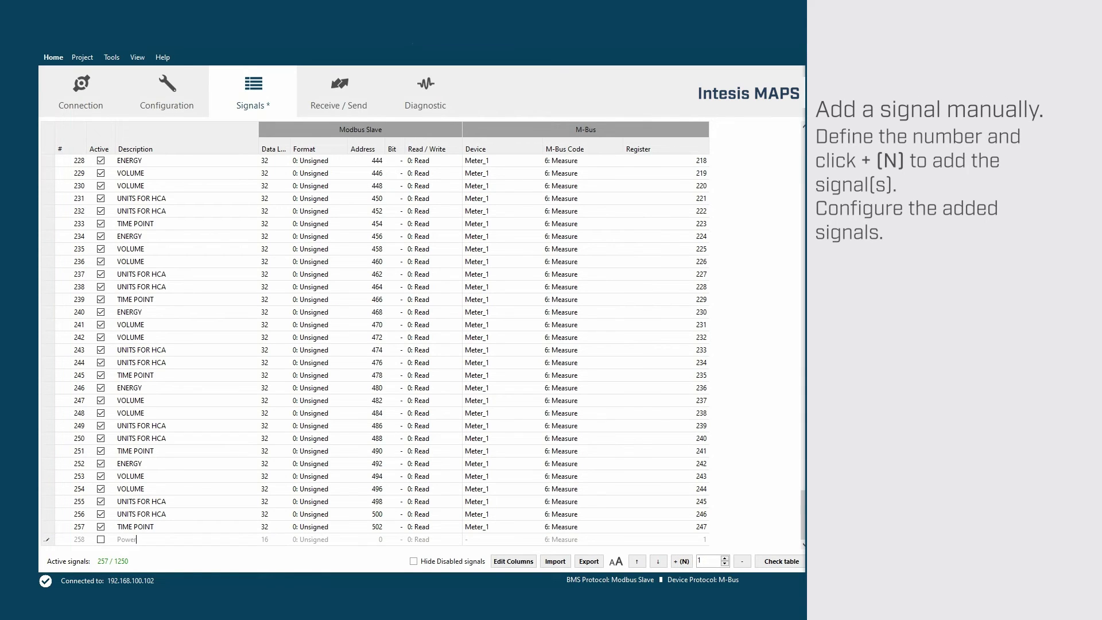
{"action": "left_click", "coordinate": [499, 539]}
{"action": "left_click", "coordinate": [537, 538]}
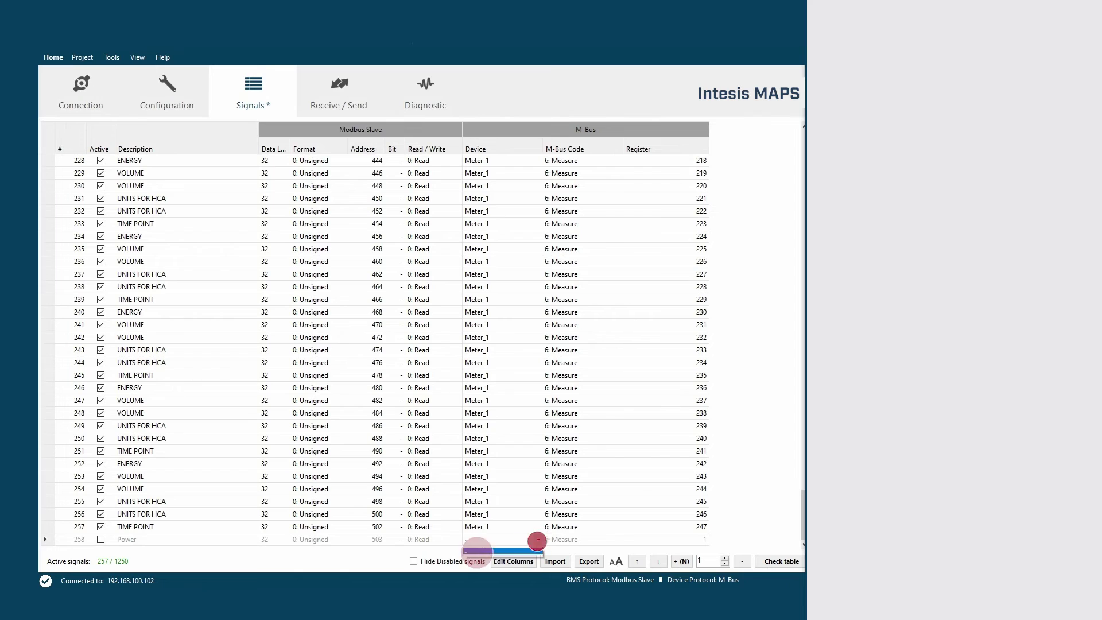
{"action": "left_click", "coordinate": [476, 552]}
{"action": "left_click", "coordinate": [666, 539]}
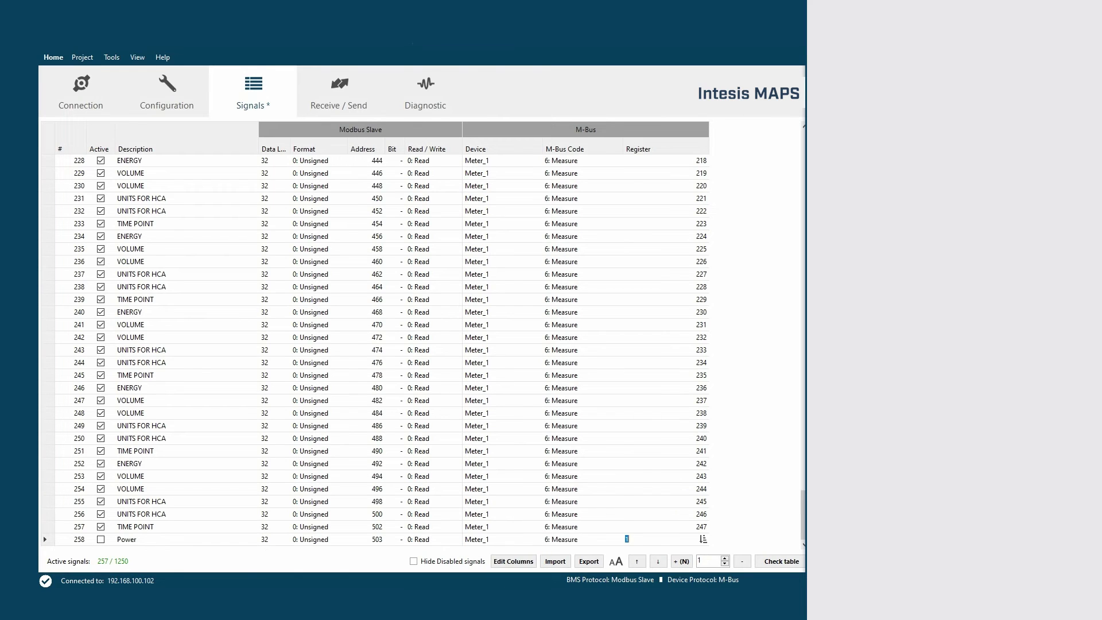
Step: Renumber the addresses of rows 251–257 starting at 504 with Auto Enumeration
{"action": "left_click_drag", "start_coordinate": [367, 451], "coordinate": [367, 526]}
{"action": "left_click", "coordinate": [378, 526]}
{"action": "type", "text": "504"}
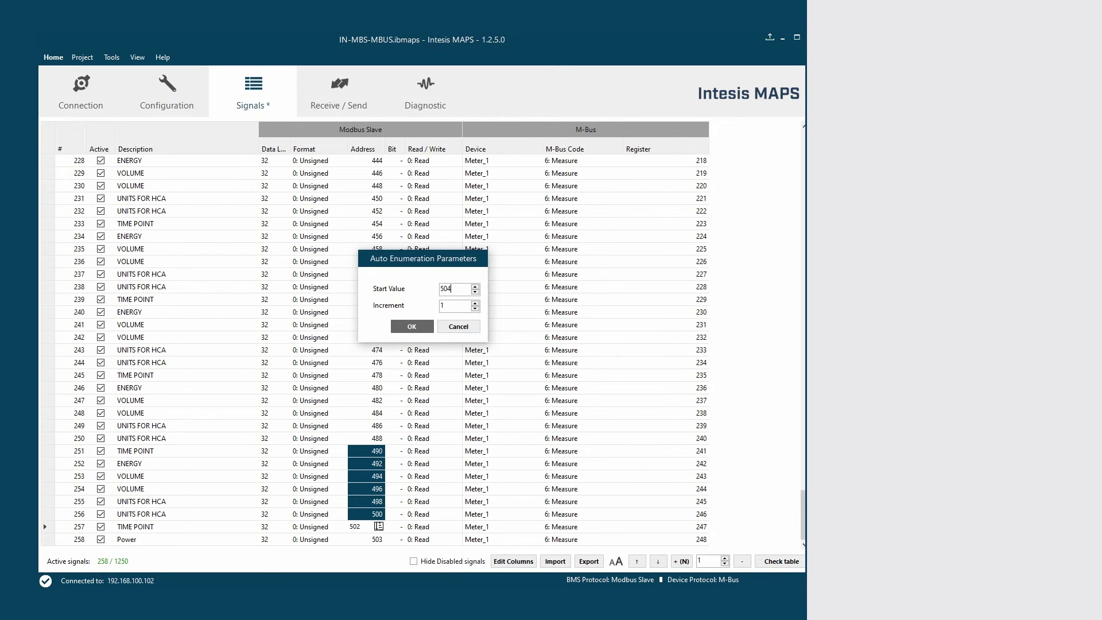
{"action": "key", "text": "Return"}
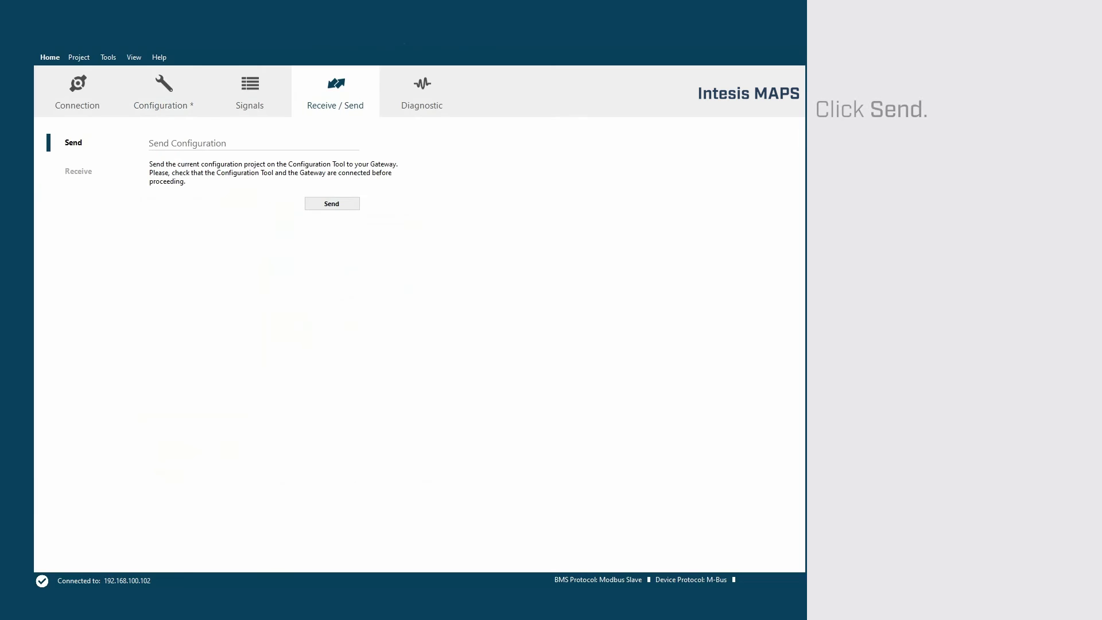
Step: Set a project password, save IN-MBS-MBUS.ibmaps, and download the configuration to the gateway
{"action": "left_click", "coordinate": [331, 203]}
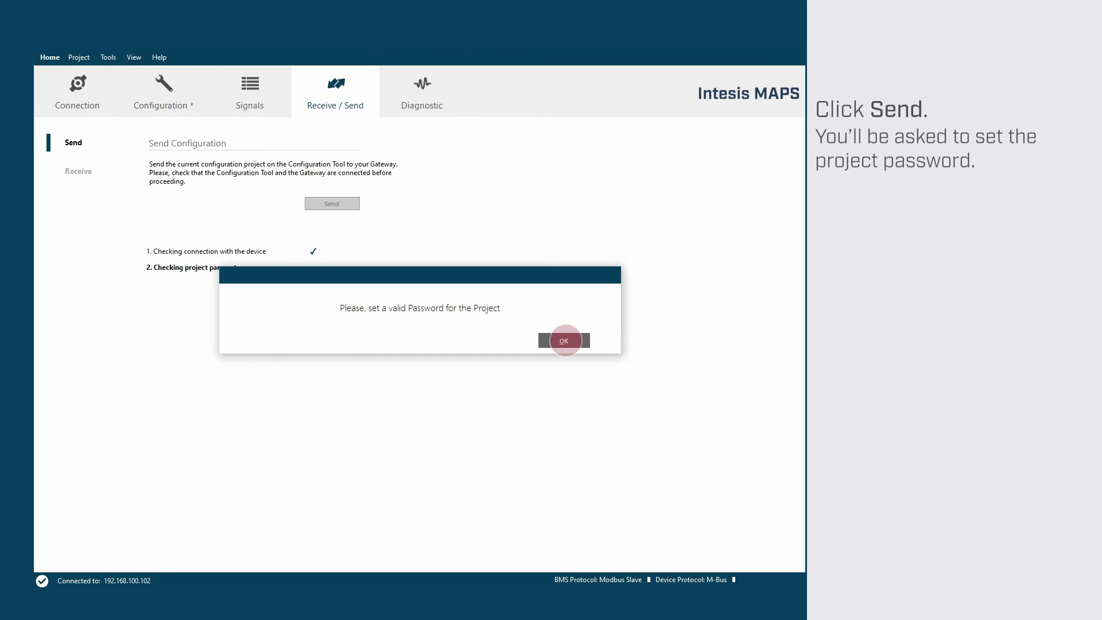
{"action": "left_click", "coordinate": [563, 340]}
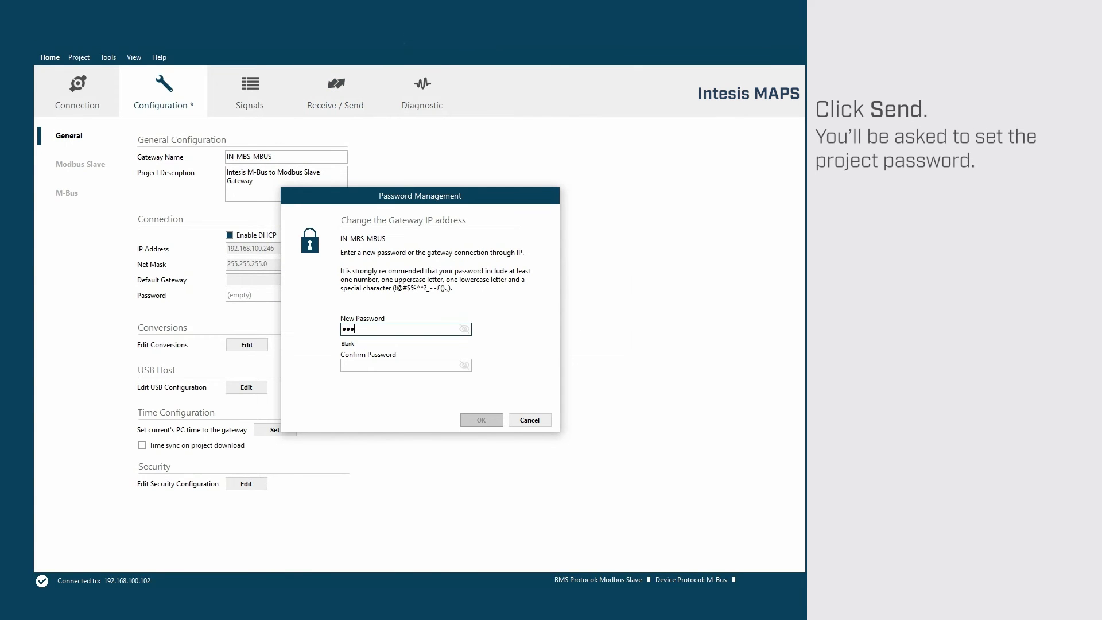
{"action": "left_click", "coordinate": [481, 419]}
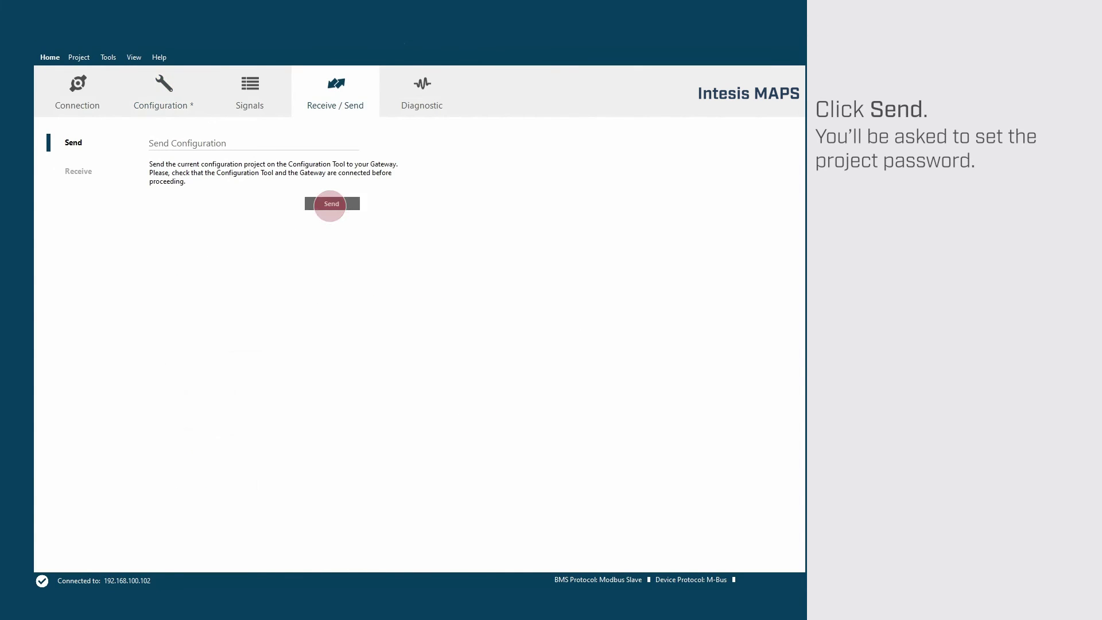
{"action": "left_click", "coordinate": [329, 203]}
{"action": "left_click", "coordinate": [485, 355]}
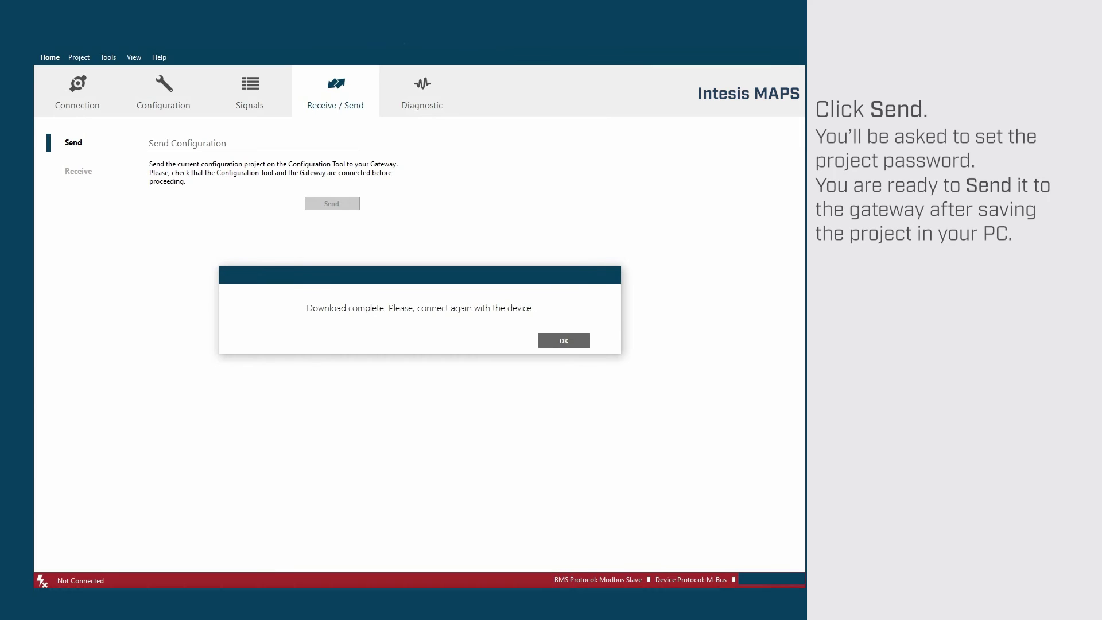
{"action": "left_click", "coordinate": [564, 340]}
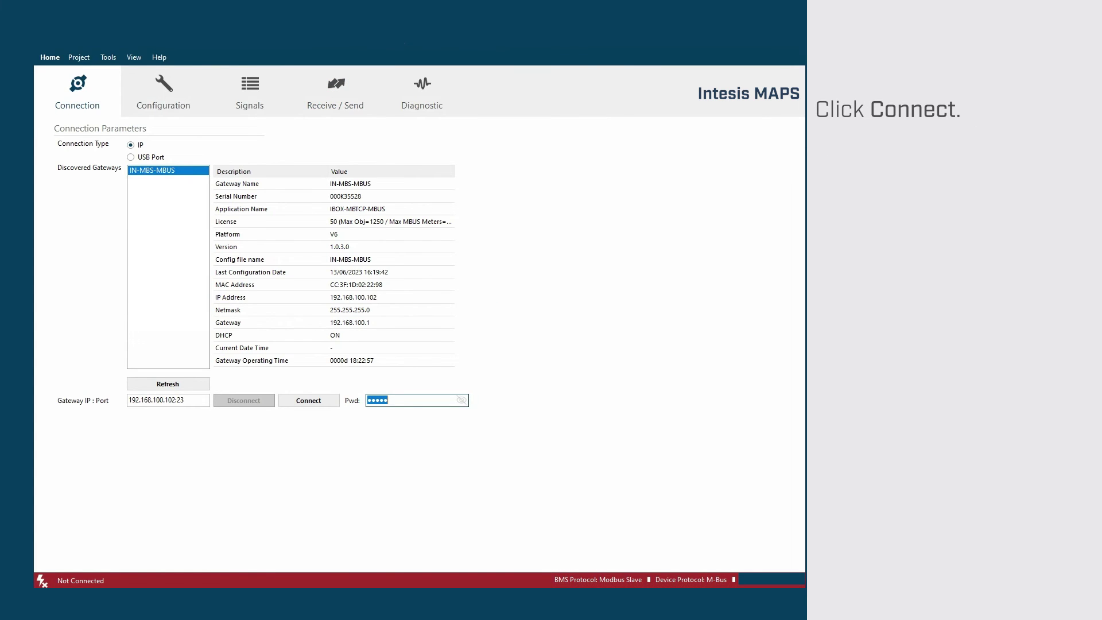
Step: Reconnect to the gateway at 192.168.100.102
{"action": "left_click", "coordinate": [308, 400]}
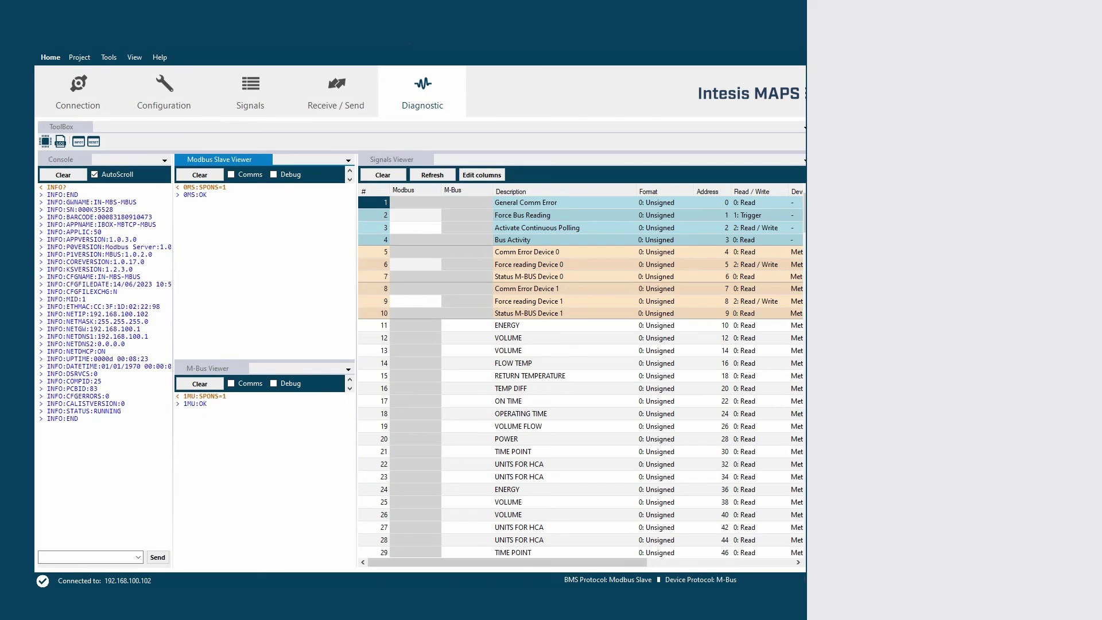
Step: Enable Comms and Debug logging in the Modbus Slave and M-Bus viewers, then refresh the Signals Viewer
{"action": "left_click", "coordinate": [274, 174]}
{"action": "left_click", "coordinate": [232, 175]}
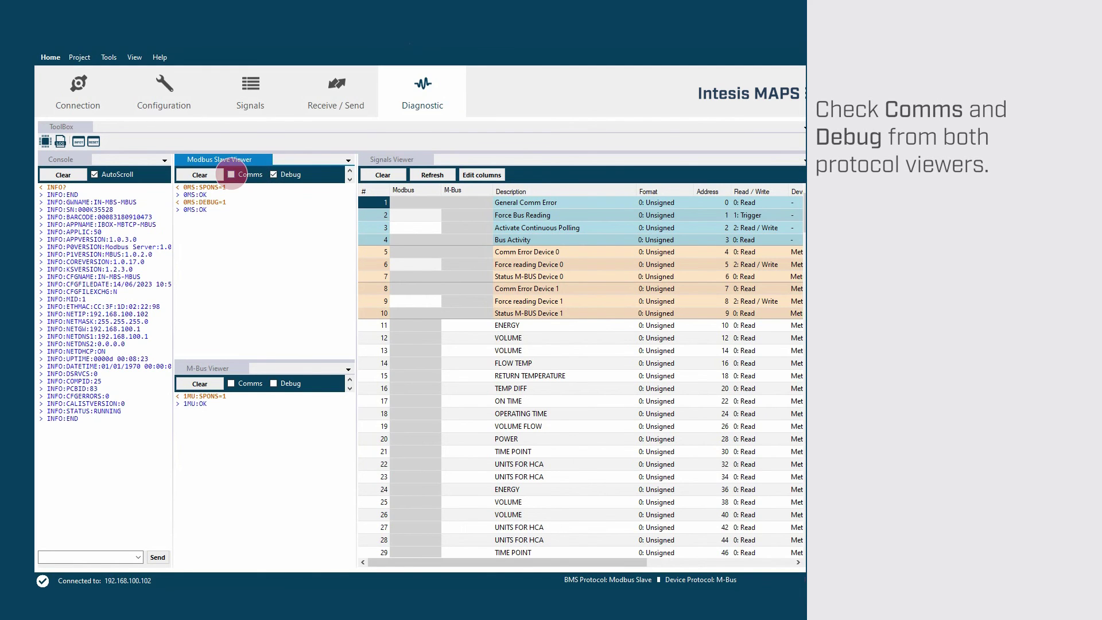
{"action": "left_click", "coordinate": [231, 383]}
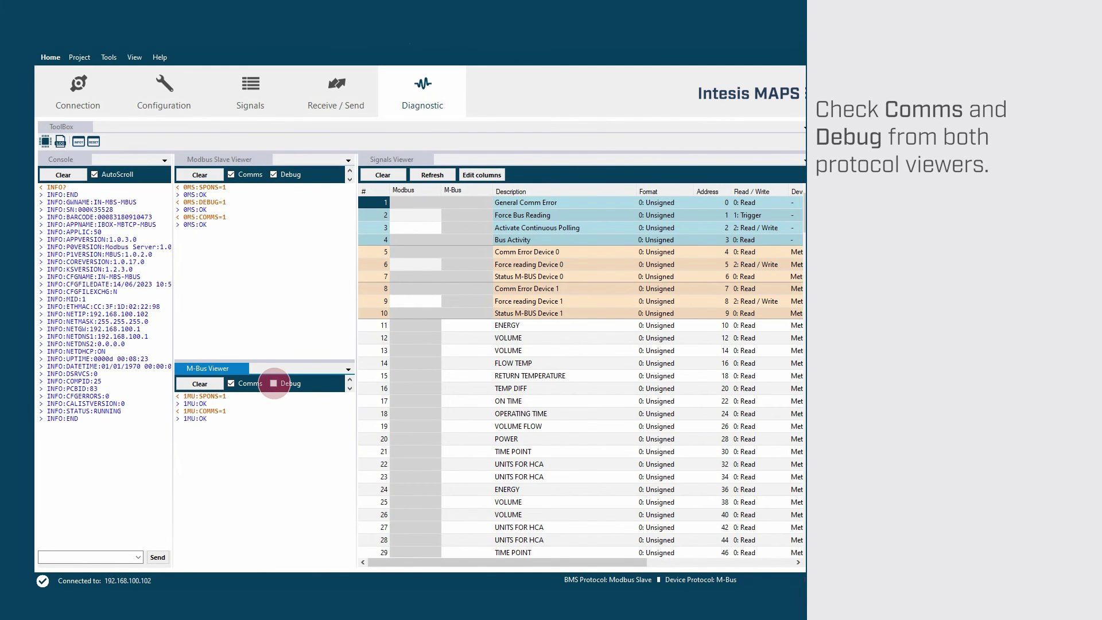
{"action": "left_click", "coordinate": [273, 383]}
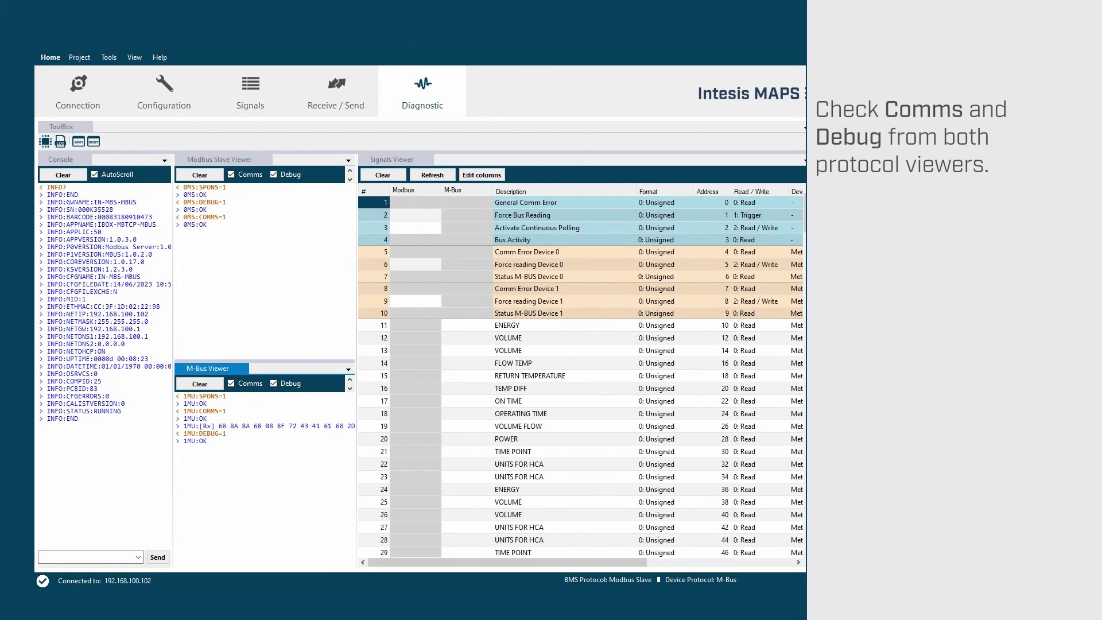
{"action": "left_click", "coordinate": [432, 174]}
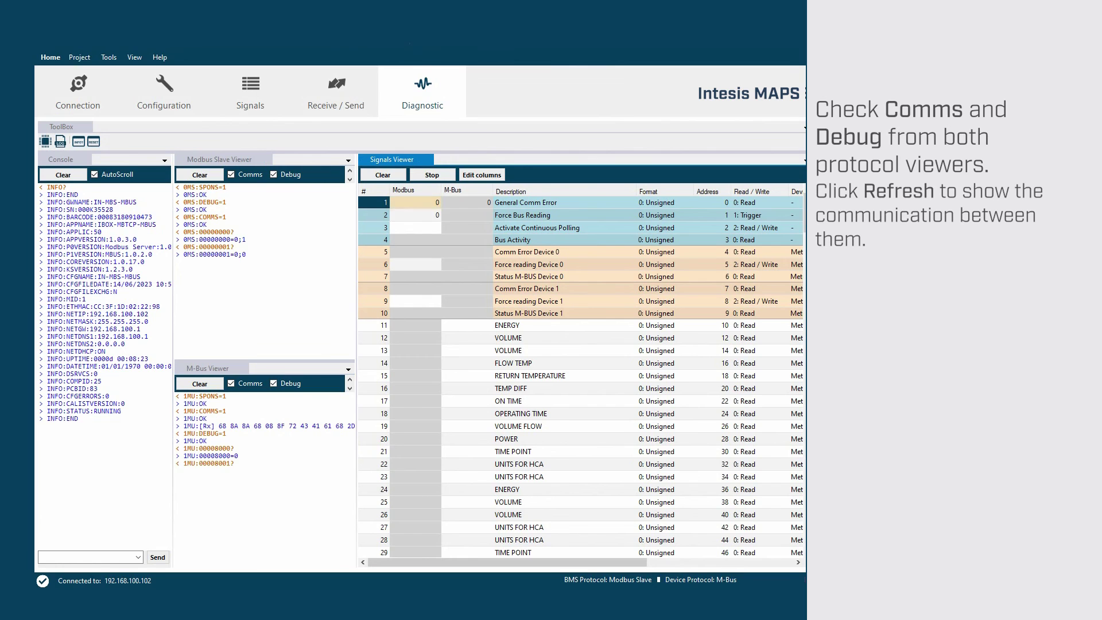